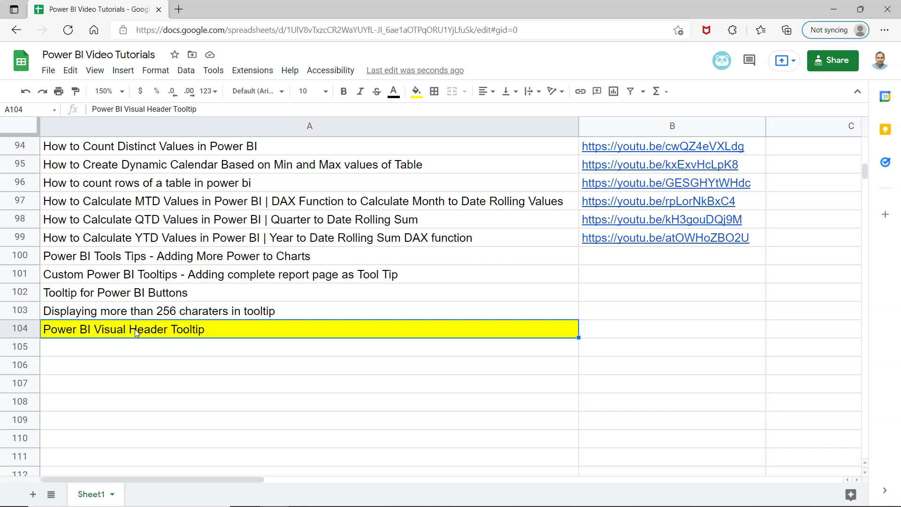
Step: Switch from the Google Sheets tutorial list to Power BI Desktop
{"action": "left_click", "coordinate": [157, 325]}
{"action": "key", "text": "alt+Tab"}
{"action": "key", "text": "alt+Tab"}
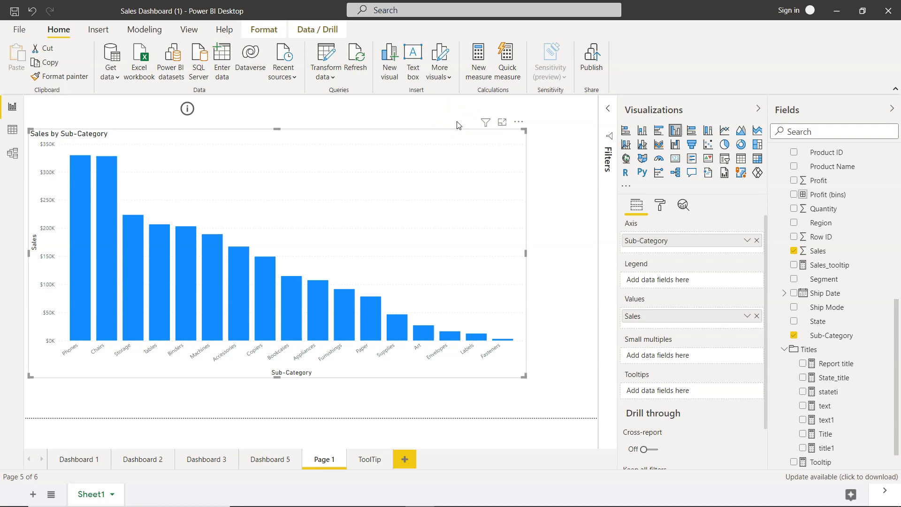
Step: Switch on the Visual header tooltip icon in the bar chart's Format settings
{"action": "left_click", "coordinate": [661, 206]}
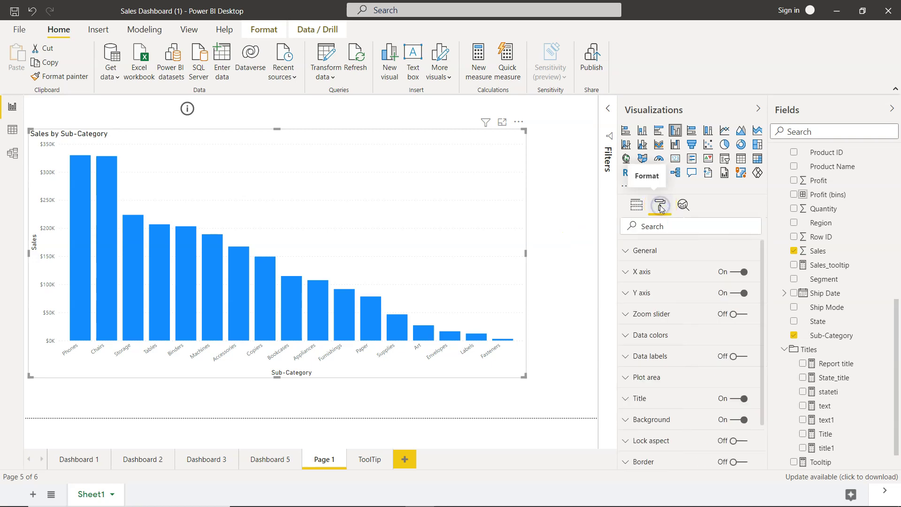
{"action": "scroll", "coordinate": [679, 329], "scroll_direction": "down", "scroll_amount": 3}
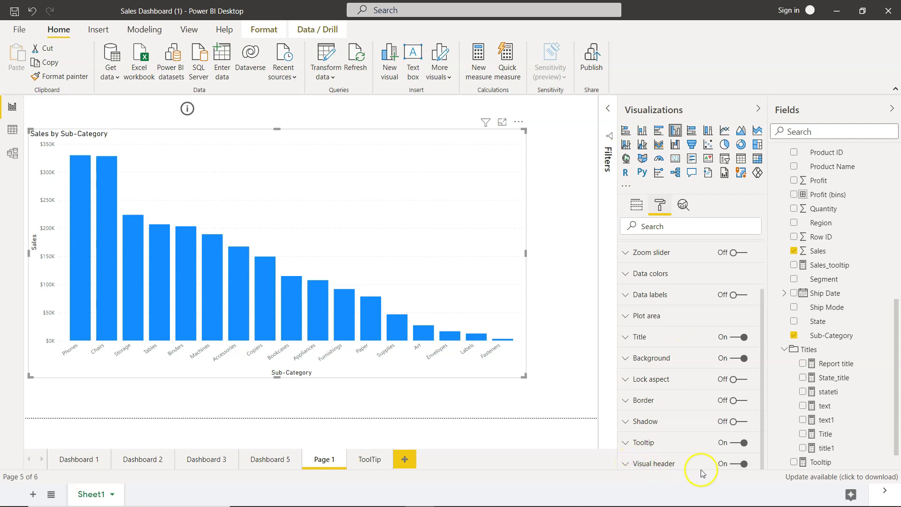
{"action": "left_click", "coordinate": [743, 464]}
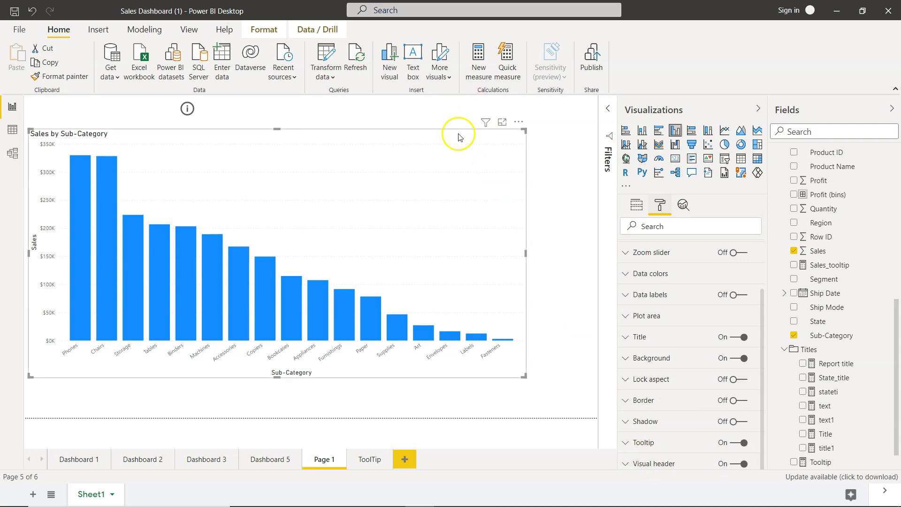
{"action": "left_click", "coordinate": [639, 463]}
{"action": "scroll", "coordinate": [658, 404], "scroll_direction": "down", "scroll_amount": 5}
{"action": "scroll", "coordinate": [666, 399], "scroll_direction": "down", "scroll_amount": 8}
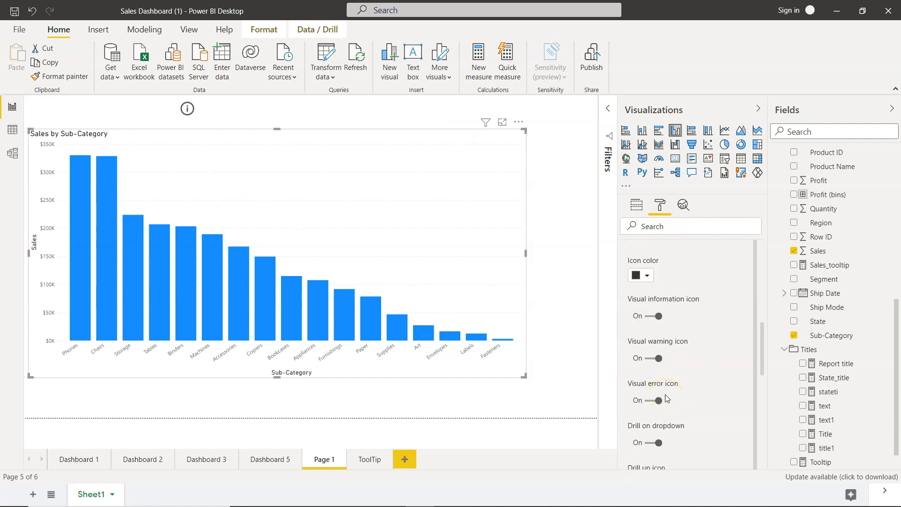
{"action": "scroll", "coordinate": [667, 398], "scroll_direction": "down", "scroll_amount": 1}
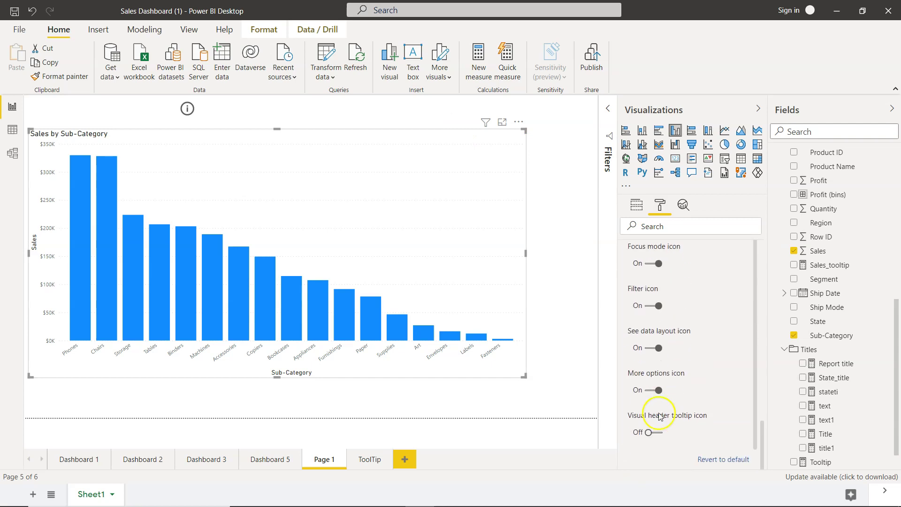
{"action": "left_click", "coordinate": [643, 419]}
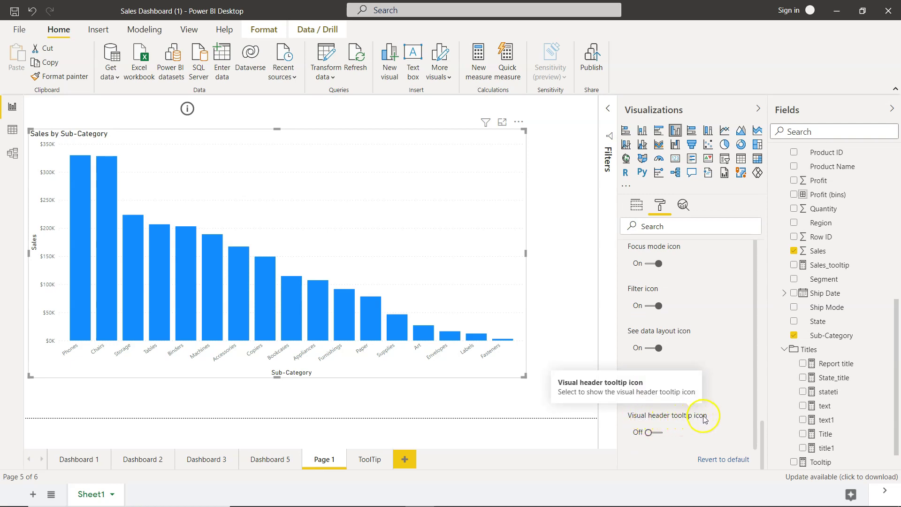
{"action": "left_click", "coordinate": [655, 434]}
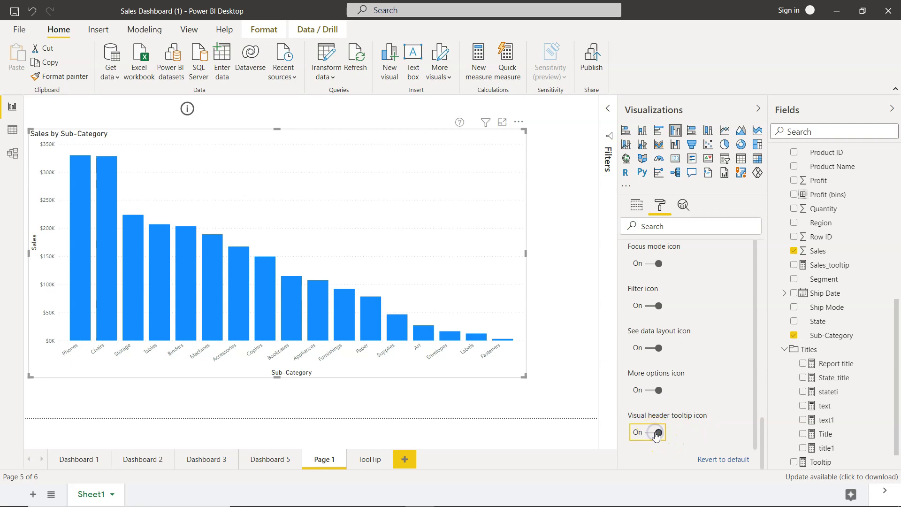
Step: Expand the chart's Visual header tooltip card, where Report page is still None
{"action": "left_click", "coordinate": [658, 464]}
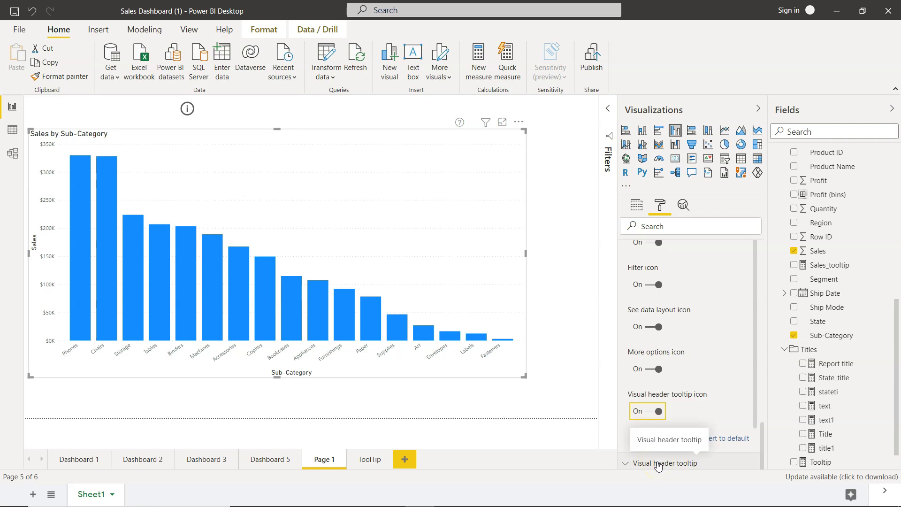
{"action": "left_click", "coordinate": [652, 413]}
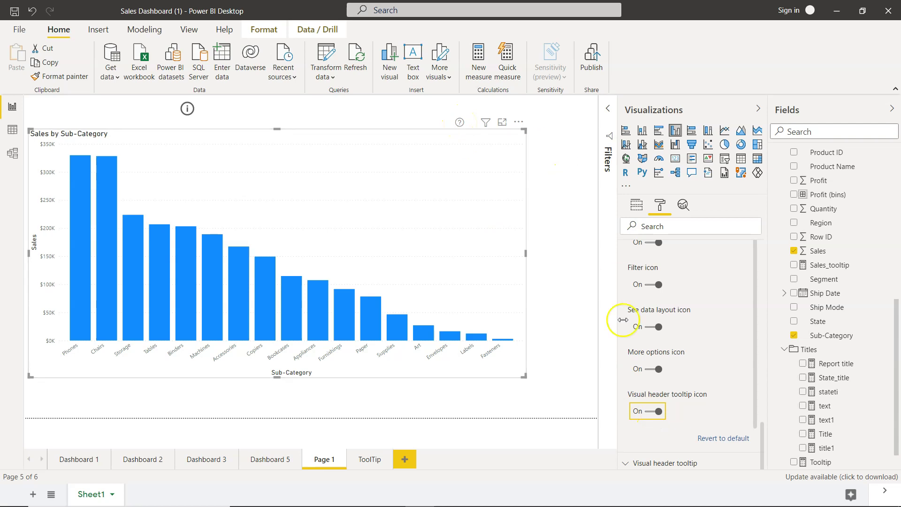
{"action": "left_click", "coordinate": [642, 465]}
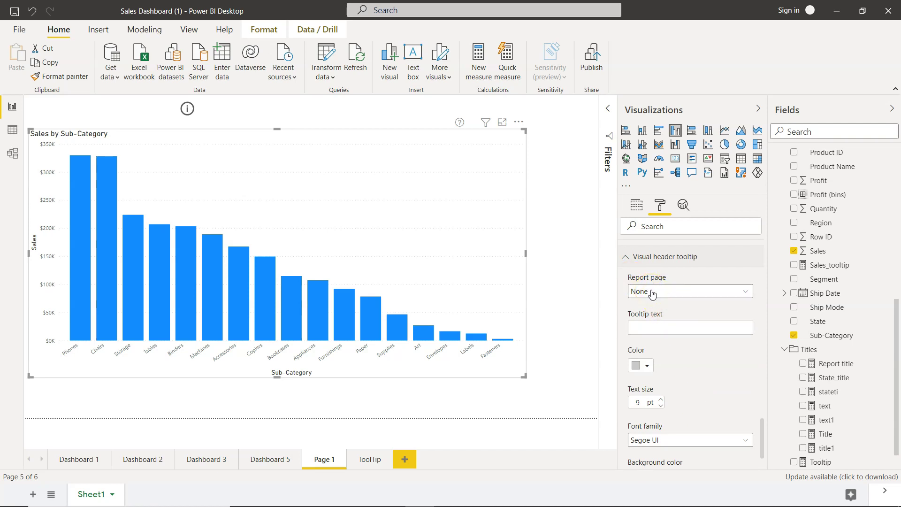
{"action": "left_click", "coordinate": [372, 461]}
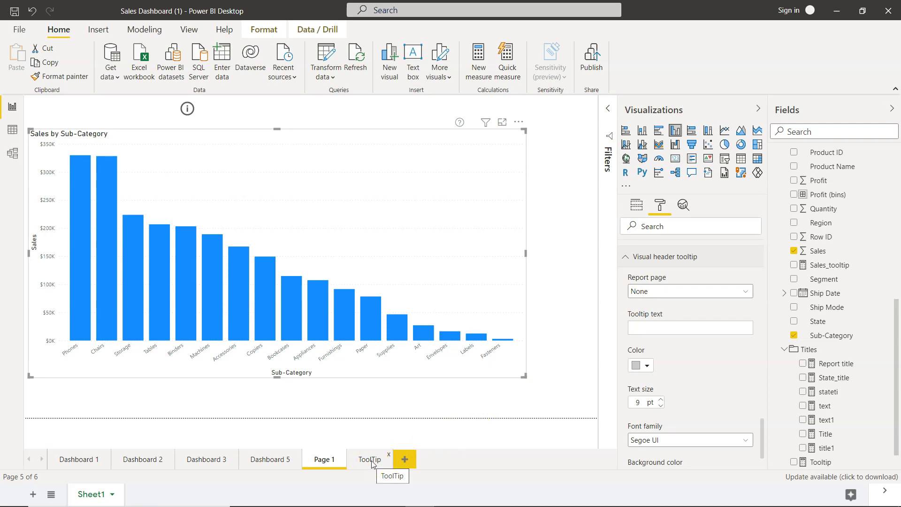
Step: Make the ToolTip page a tooltip page with Page size type set to Tooltip
{"action": "left_click", "coordinate": [372, 461]}
{"action": "left_click", "coordinate": [380, 361]}
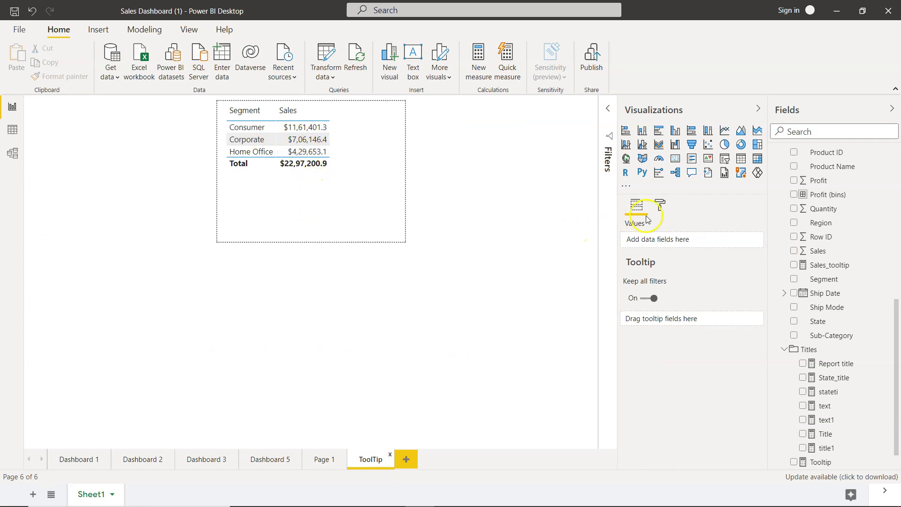
{"action": "left_click", "coordinate": [660, 205]}
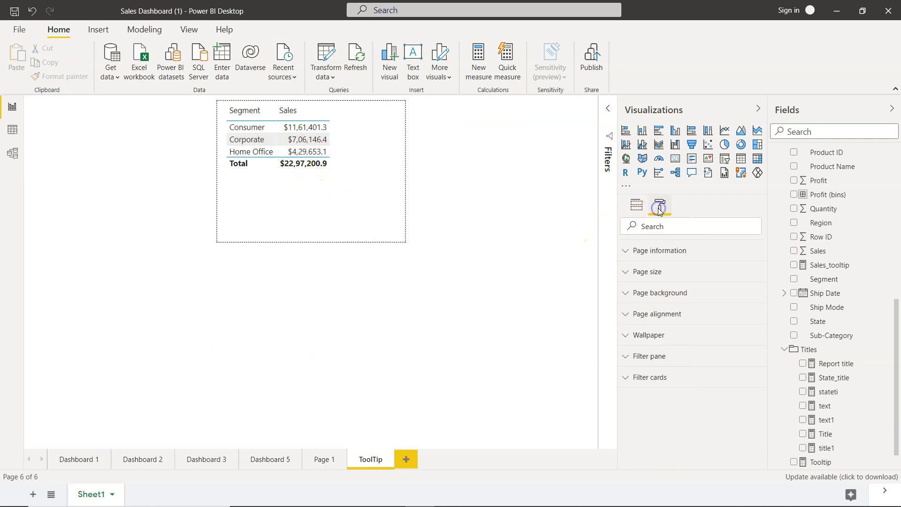
{"action": "left_click", "coordinate": [659, 253]}
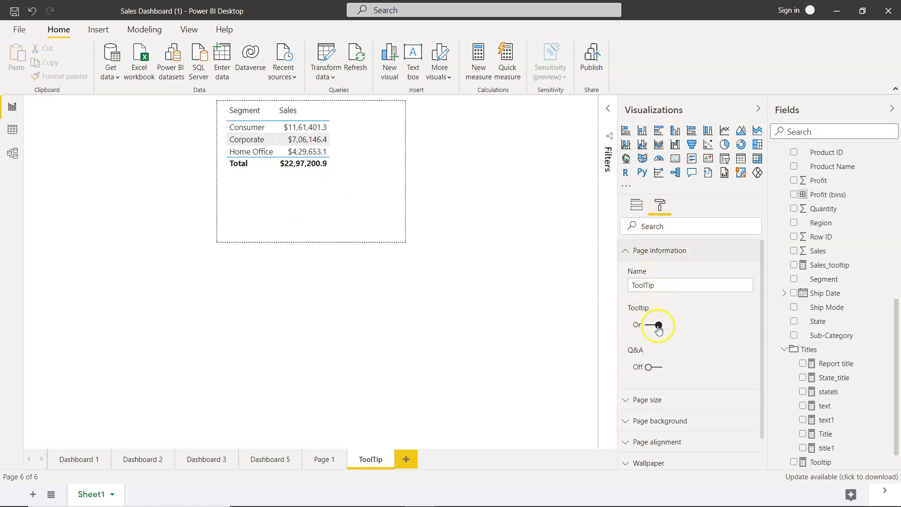
{"action": "left_click", "coordinate": [647, 400]}
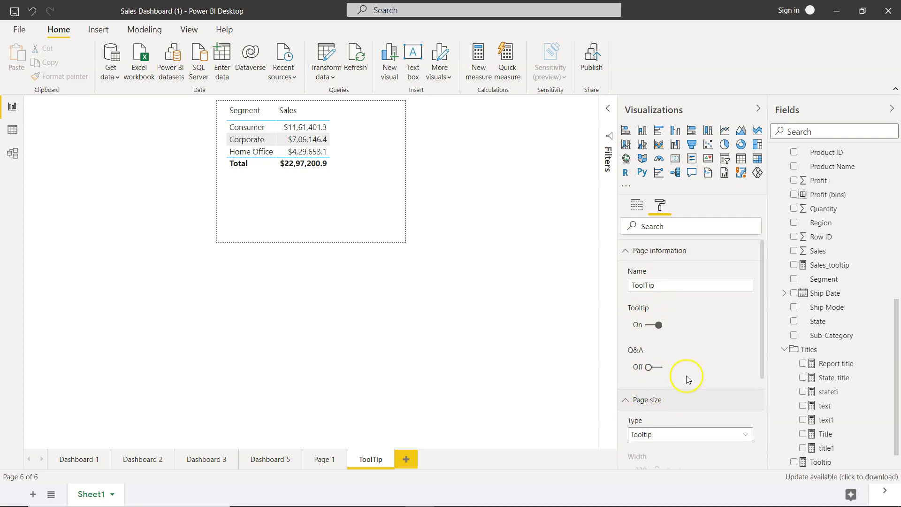
{"action": "scroll", "coordinate": [688, 379], "scroll_direction": "down", "scroll_amount": 3}
{"action": "left_click", "coordinate": [646, 287]}
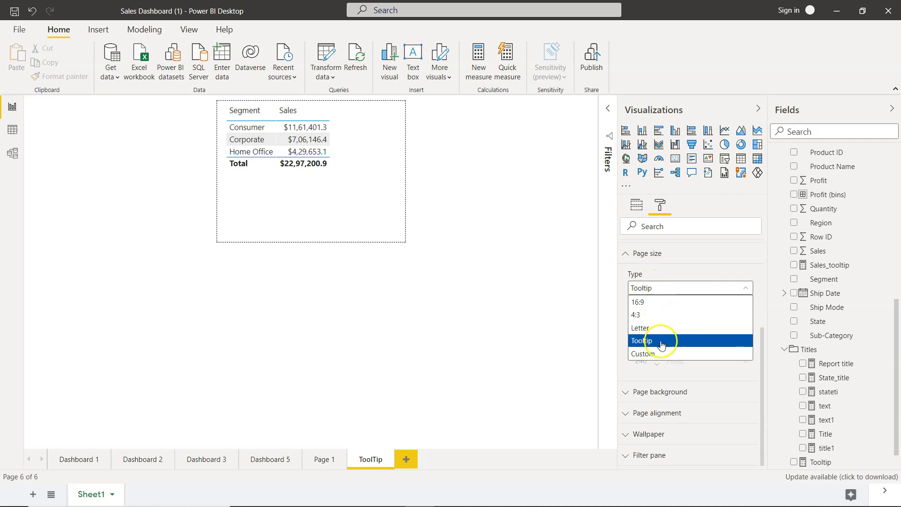
{"action": "left_click", "coordinate": [661, 344]}
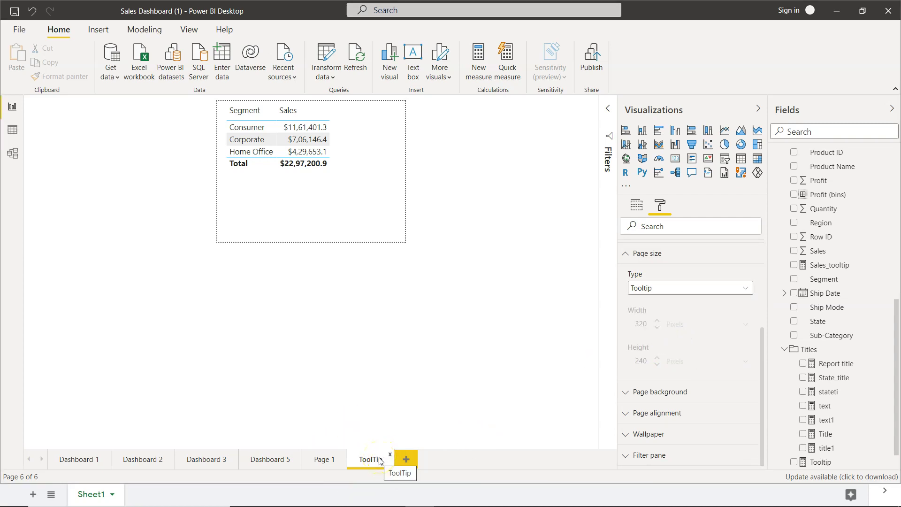
{"action": "left_click", "coordinate": [321, 190]}
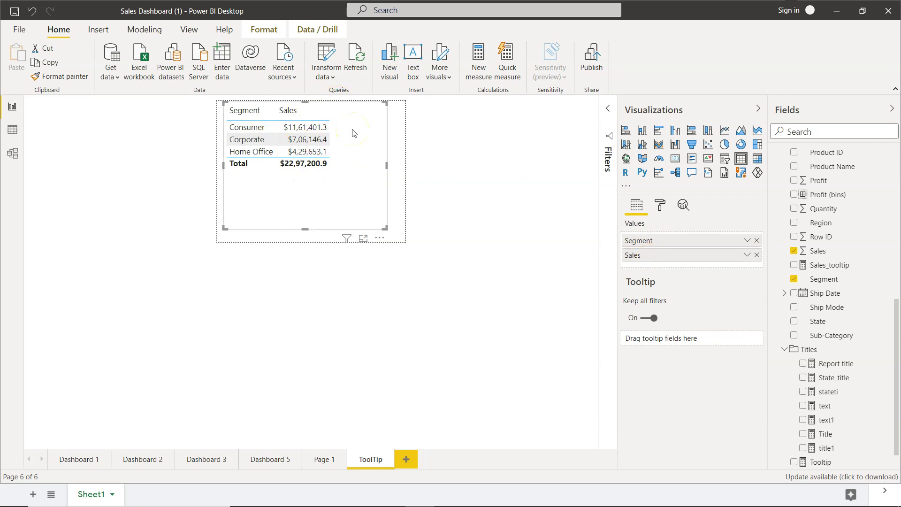
{"action": "left_click", "coordinate": [325, 464]}
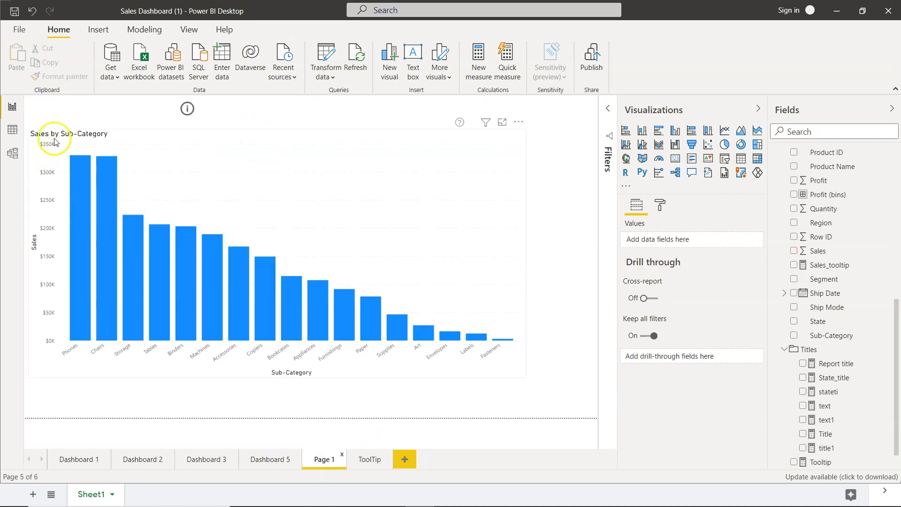
Step: Set the Sales by Sub-Category chart's header tooltip Report page to ToolTip
{"action": "mouse_move", "coordinate": [374, 505]}
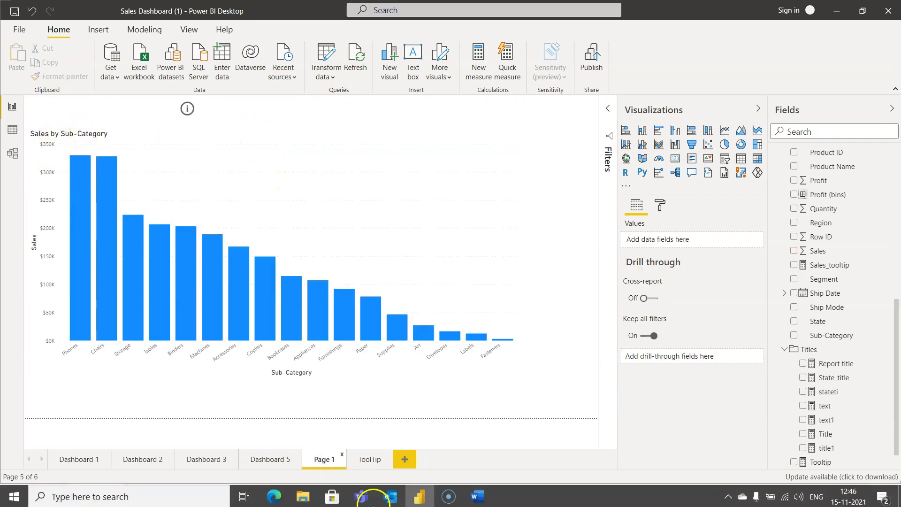
{"action": "mouse_move", "coordinate": [392, 161]}
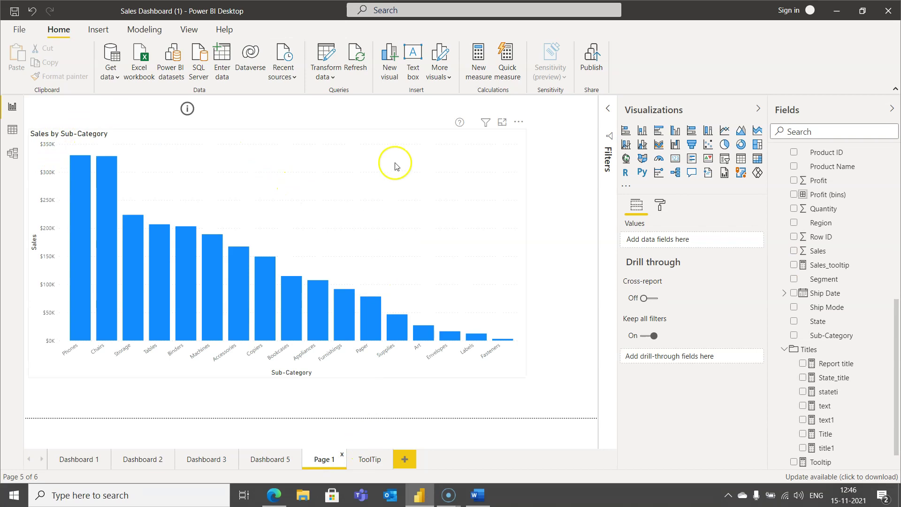
{"action": "left_click", "coordinate": [461, 127]}
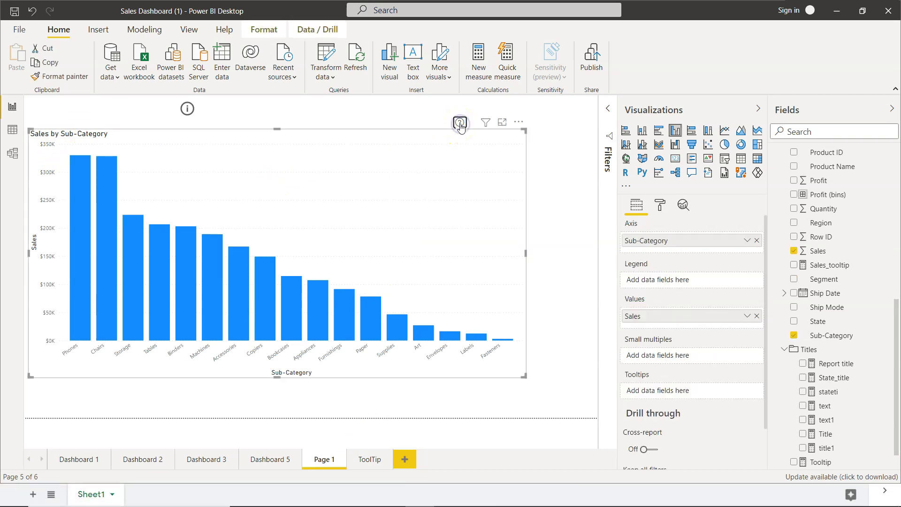
{"action": "left_click", "coordinate": [458, 126]}
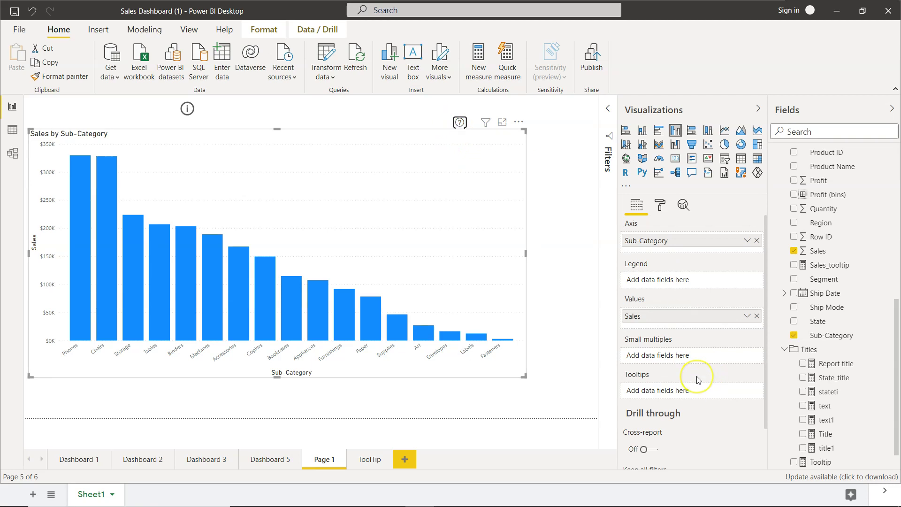
{"action": "scroll", "coordinate": [700, 376], "scroll_direction": "down", "scroll_amount": 2}
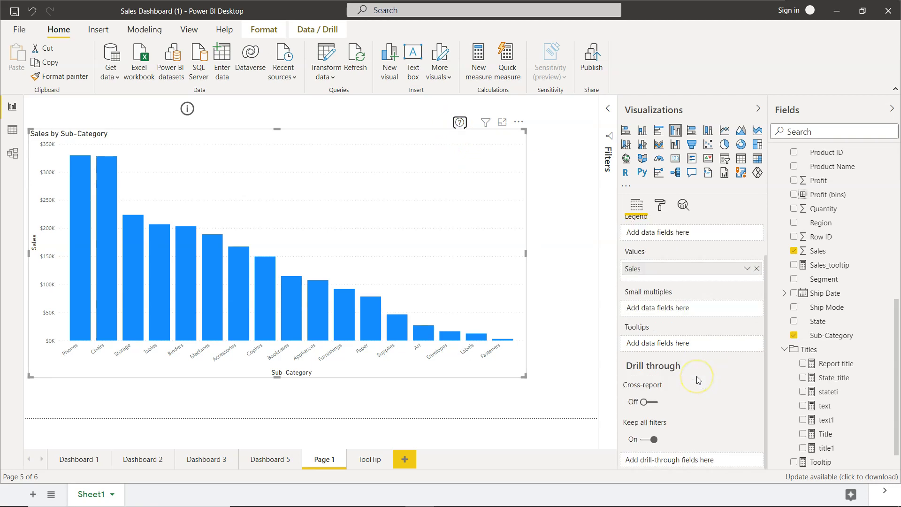
{"action": "left_click", "coordinate": [660, 206]}
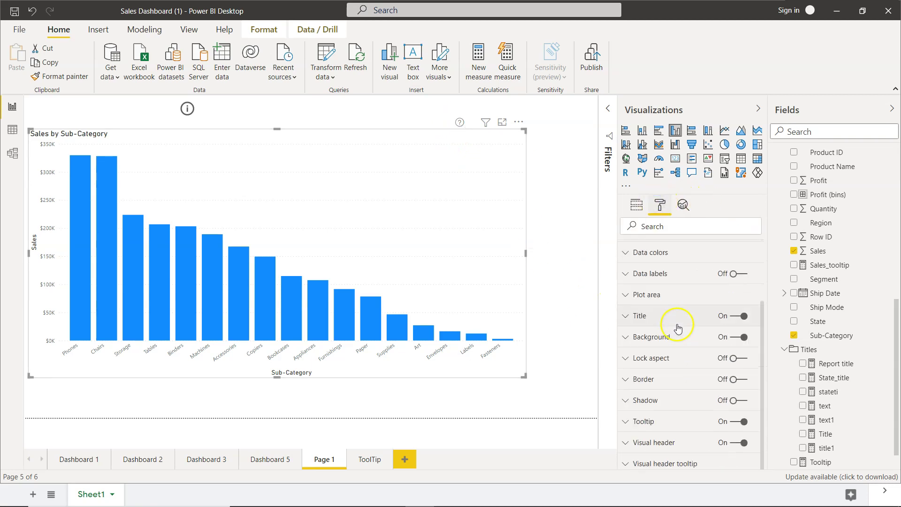
{"action": "left_click", "coordinate": [658, 463]}
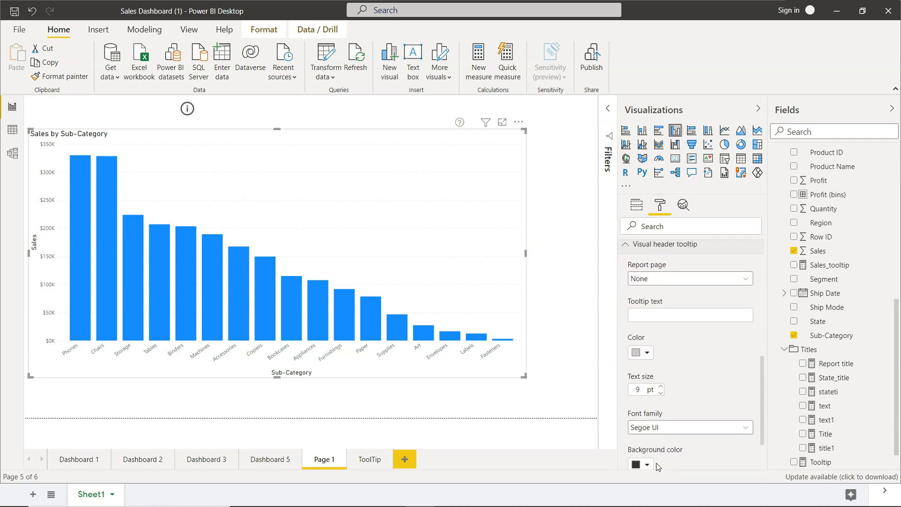
{"action": "left_click", "coordinate": [676, 279]}
{"action": "left_click", "coordinate": [674, 307]}
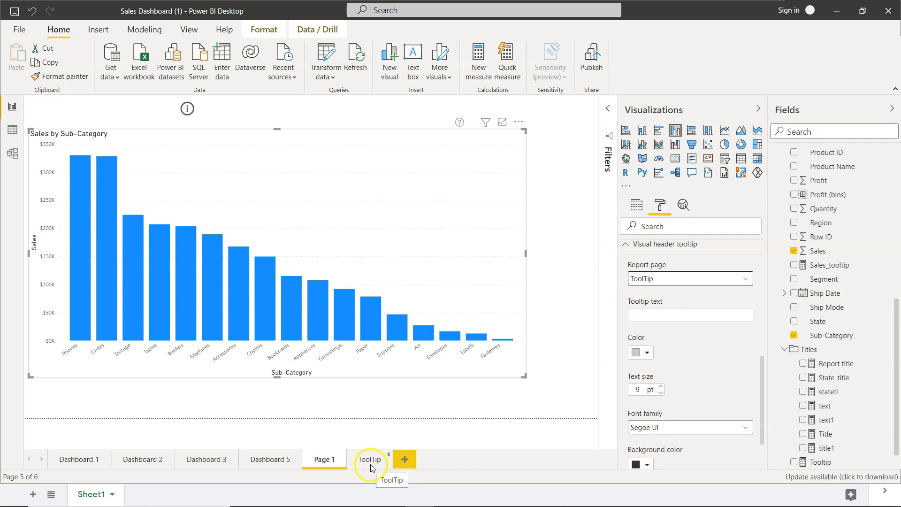
{"action": "left_click", "coordinate": [589, 264]}
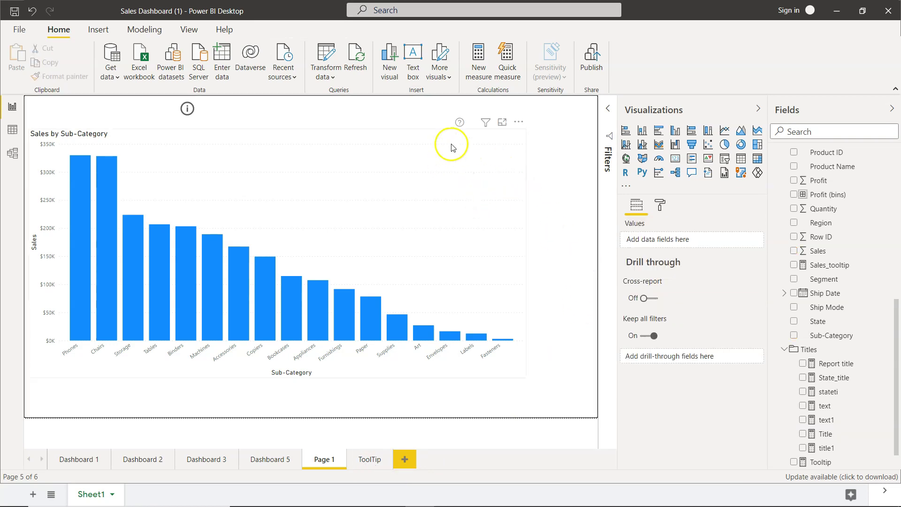
{"action": "mouse_move", "coordinate": [458, 125]}
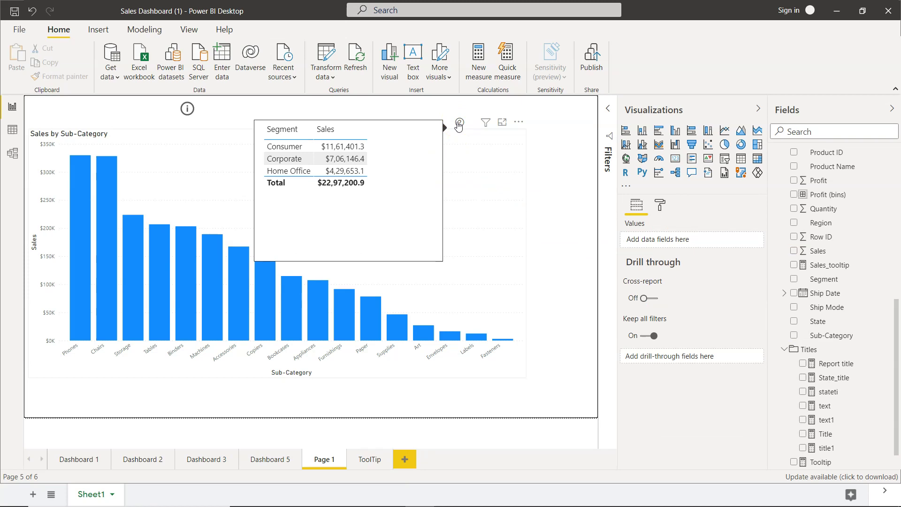
{"action": "left_click", "coordinate": [425, 314]}
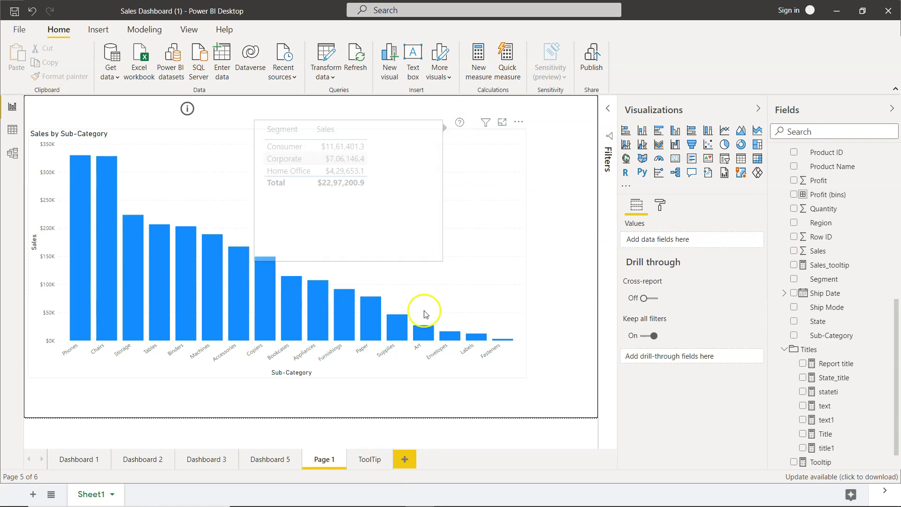
Step: Replace Segment with Category in the ToolTip table, placing Category before Sales
{"action": "left_click", "coordinate": [366, 461]}
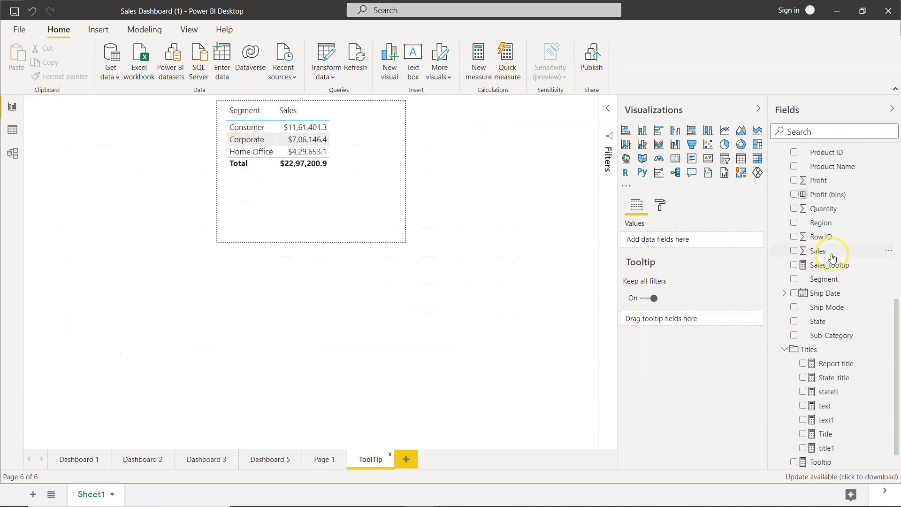
{"action": "scroll", "coordinate": [817, 251], "scroll_direction": "up", "scroll_amount": 5}
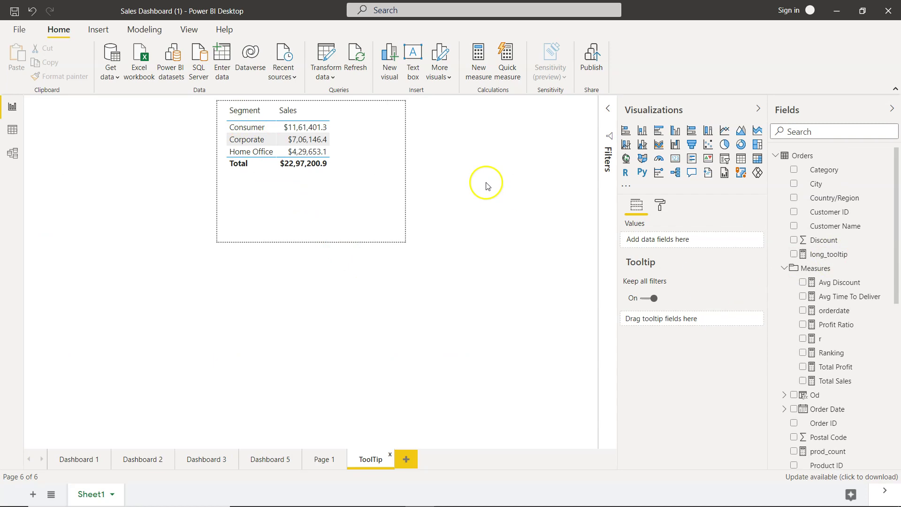
{"action": "left_click", "coordinate": [357, 141]}
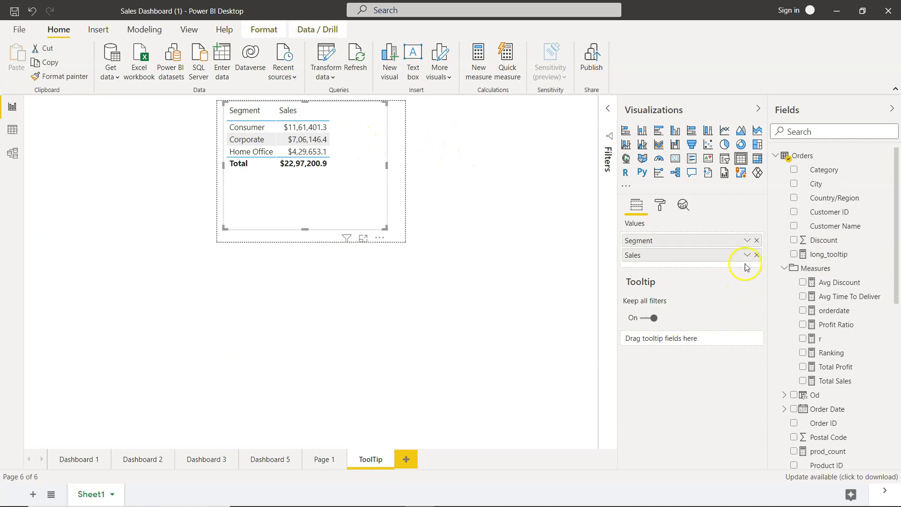
{"action": "left_click", "coordinate": [758, 240]}
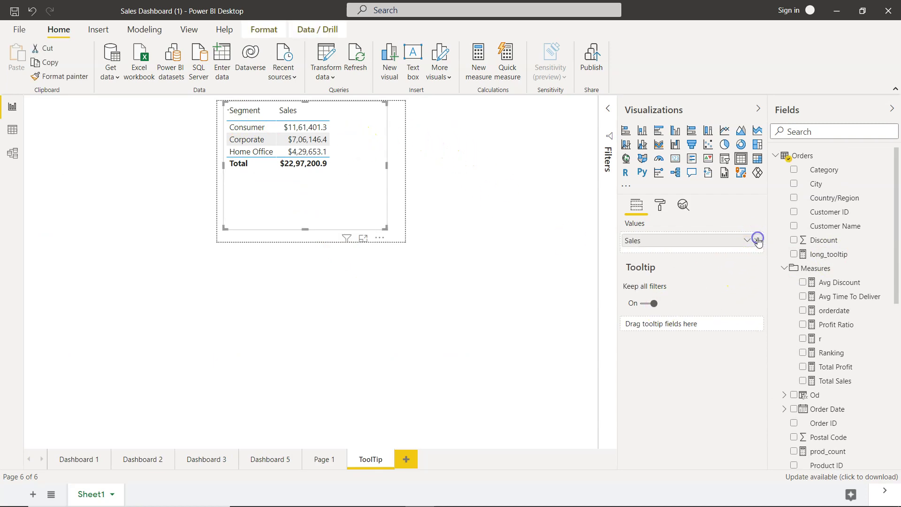
{"action": "left_click", "coordinate": [794, 170]}
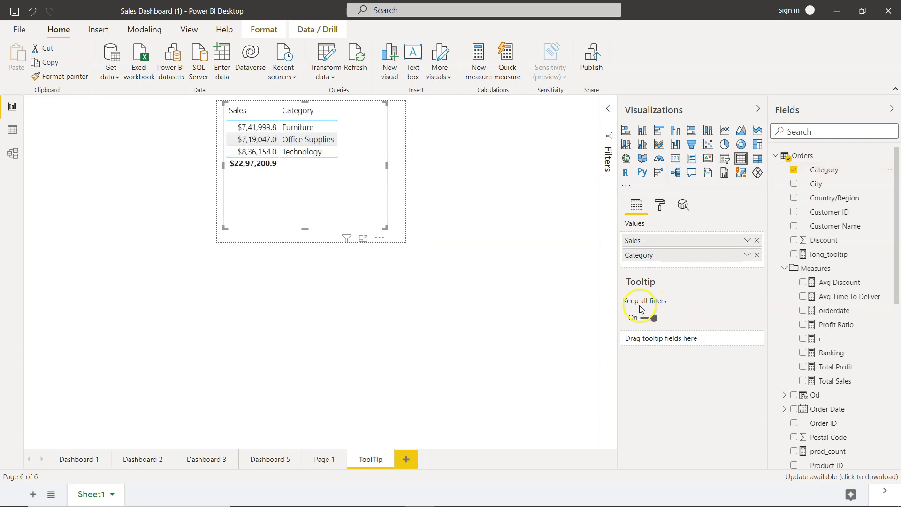
{"action": "mouse_move", "coordinate": [635, 255]}
{"action": "left_mouse_down"}
{"action": "mouse_move", "coordinate": [647, 227]}
{"action": "mouse_move", "coordinate": [643, 240]}
{"action": "left_mouse_up"}
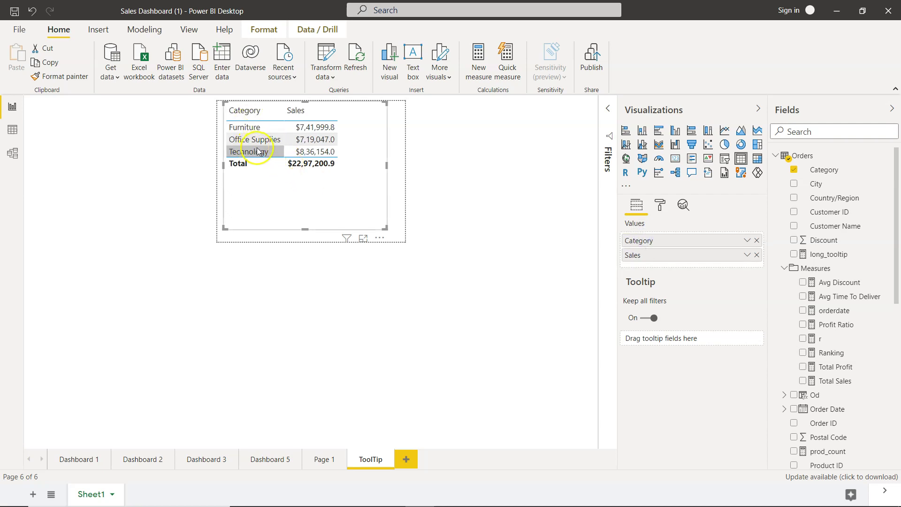
{"action": "left_click", "coordinate": [328, 462]}
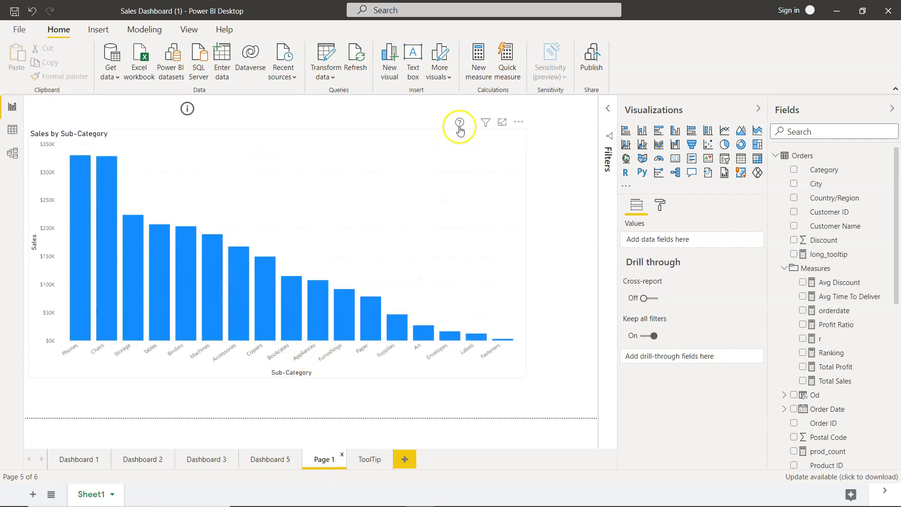
Step: Show the chart header's tooltip with the Category and Sales table and totals
{"action": "mouse_move", "coordinate": [459, 122]}
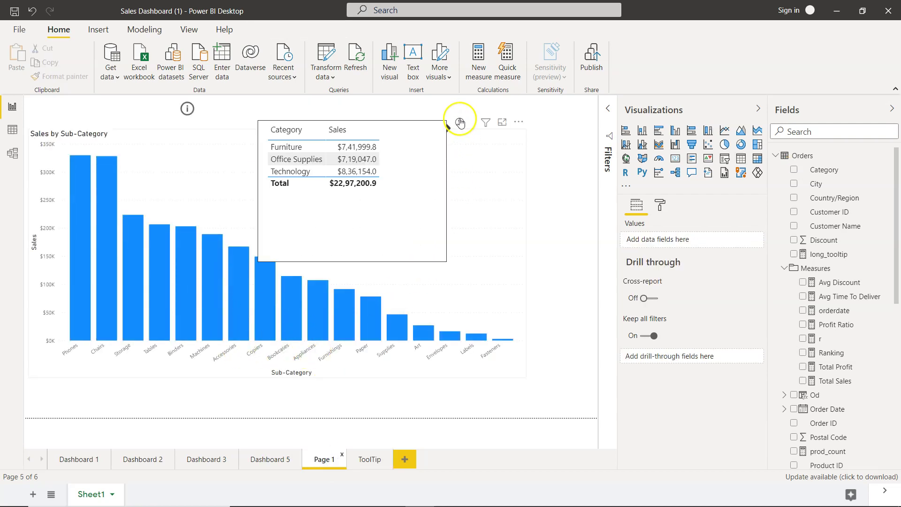